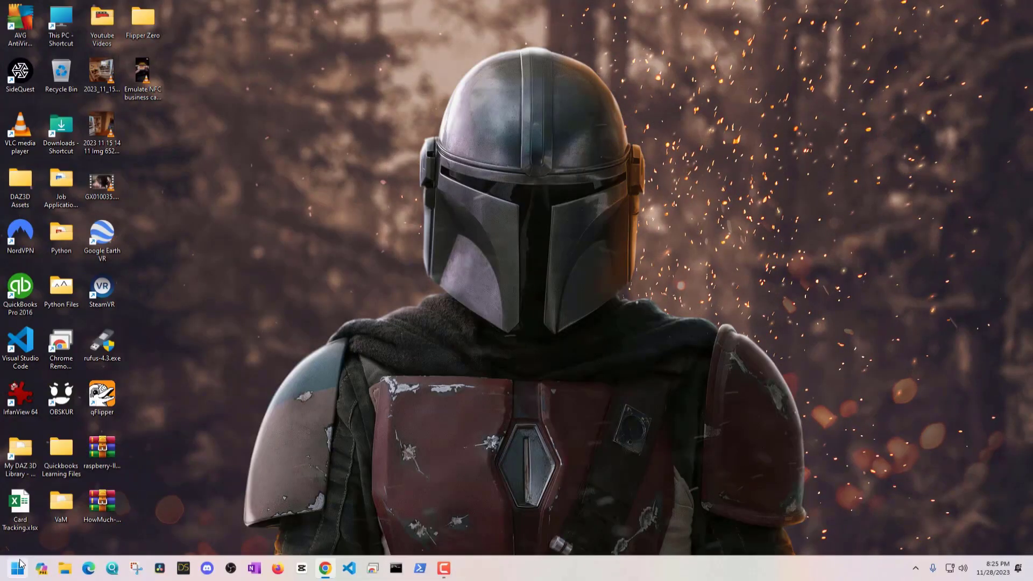
# Step: Launch Disk Management from the Start context menu and cancel the Initialize Disk prompt
pyautogui.rightClick(17, 569)
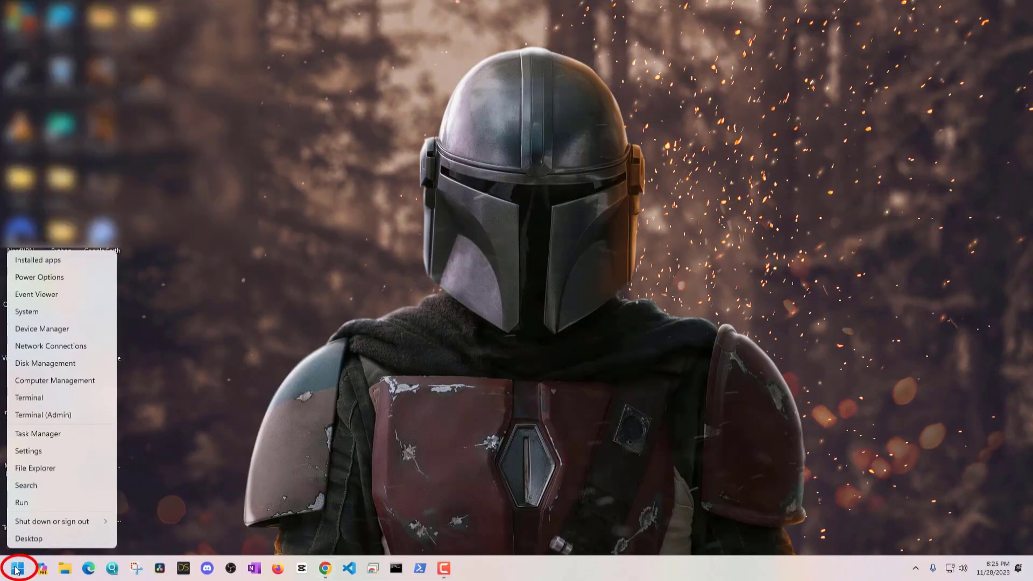
pyautogui.click(69, 364)
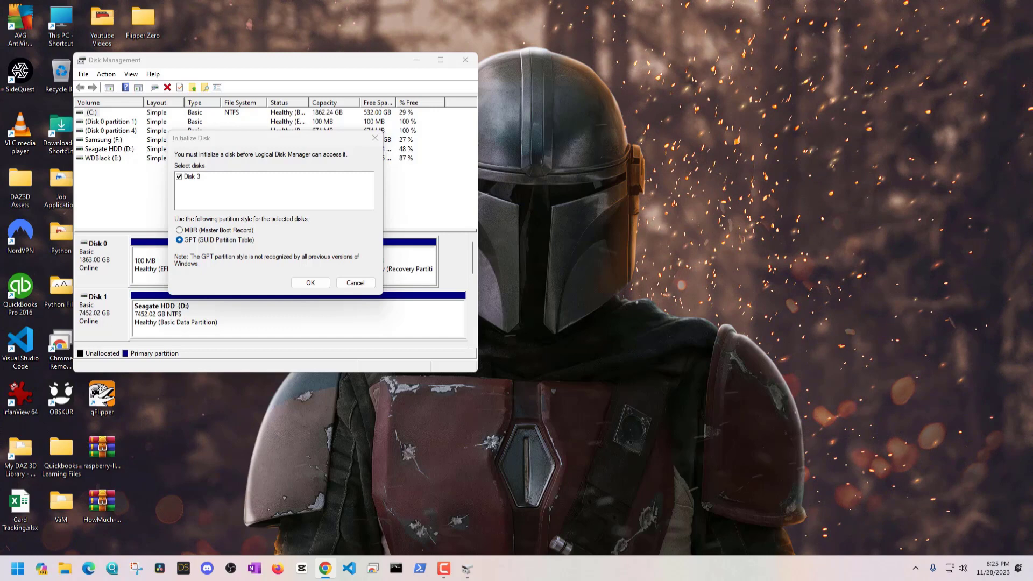
pyautogui.click(353, 282)
# Step: Maximize Disk Management and initialize the 3815 GB Disk 3 with a GPT partition table
pyautogui.click(440, 59)
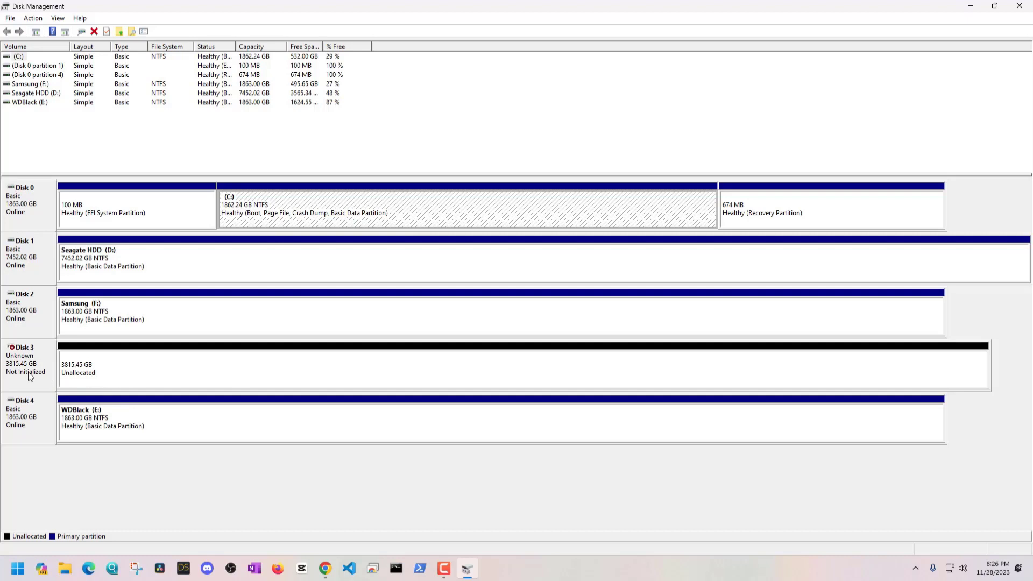
pyautogui.rightClick(95, 372)
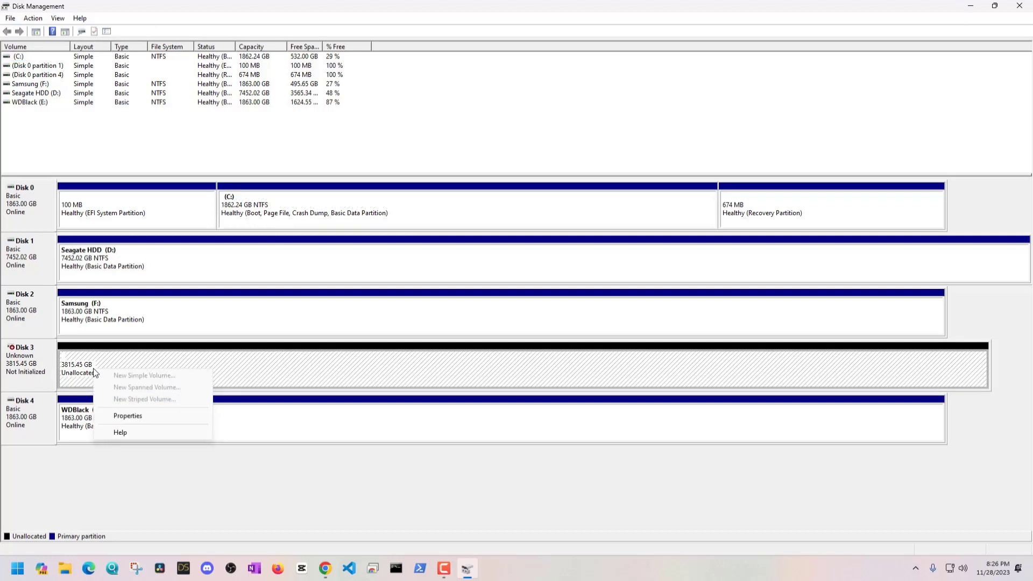
pyautogui.rightClick(47, 370)
pyautogui.click(85, 377)
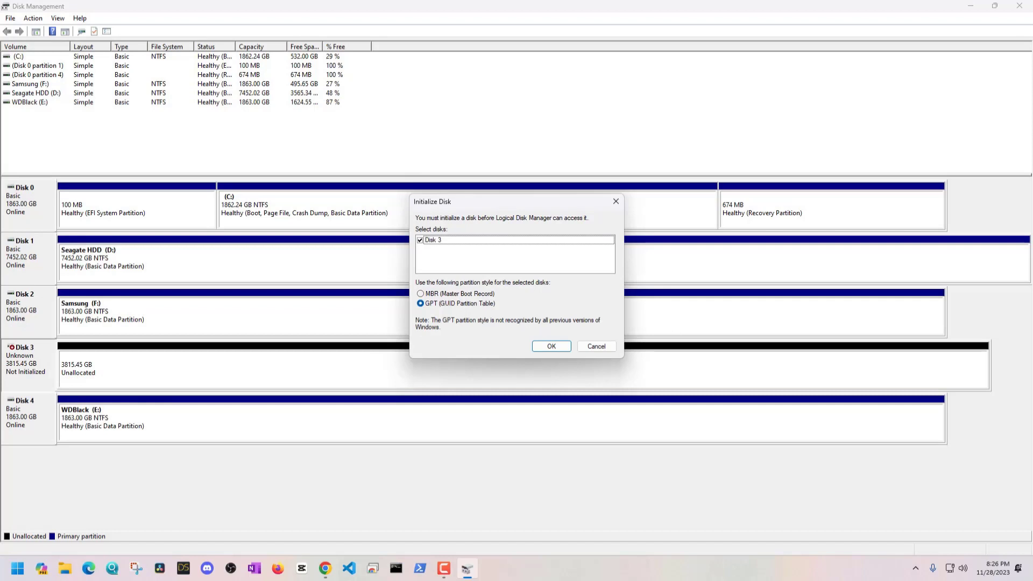
pyautogui.click(551, 346)
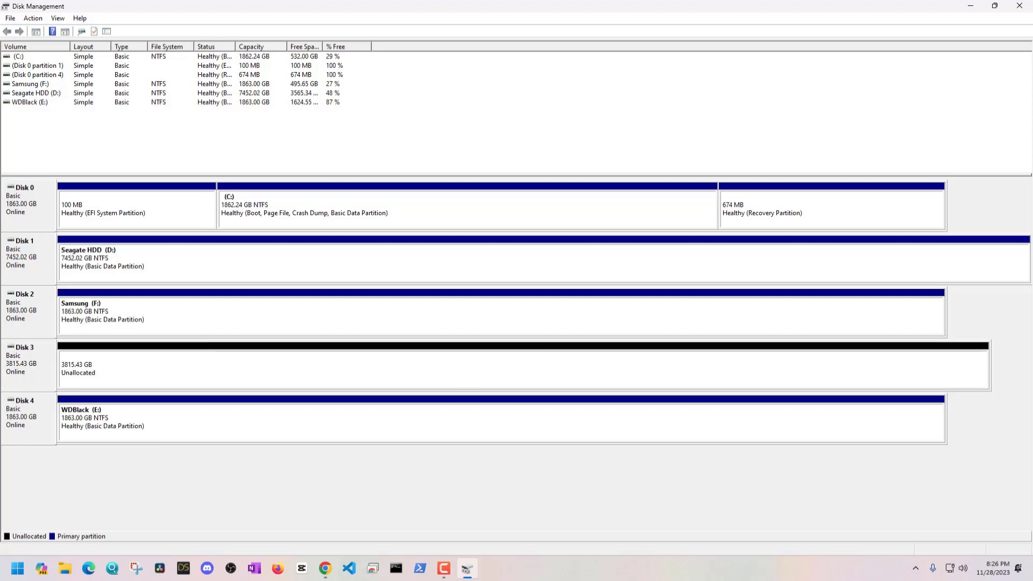
pyautogui.hotkey('alt', 'Tab')
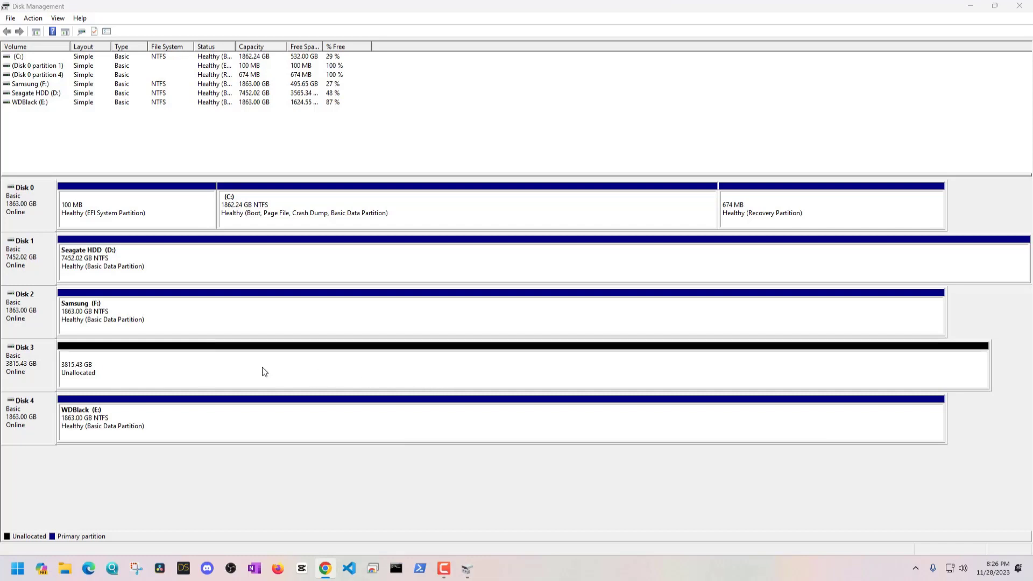
# Step: Start a New Simple Volume on Disk 3 with the full 3907001 MB size and drive letter G
pyautogui.rightClick(217, 352)
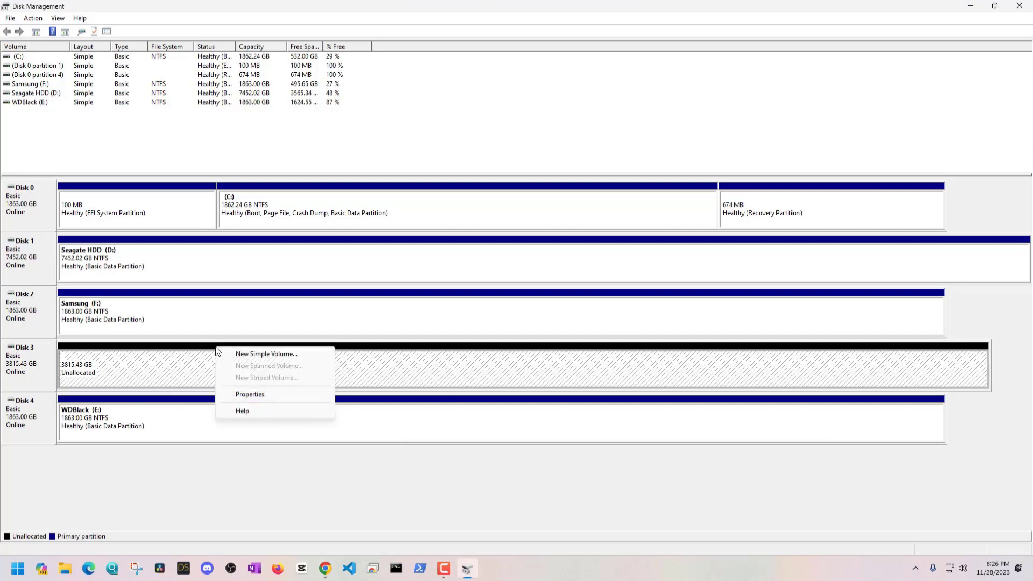
pyautogui.click(260, 354)
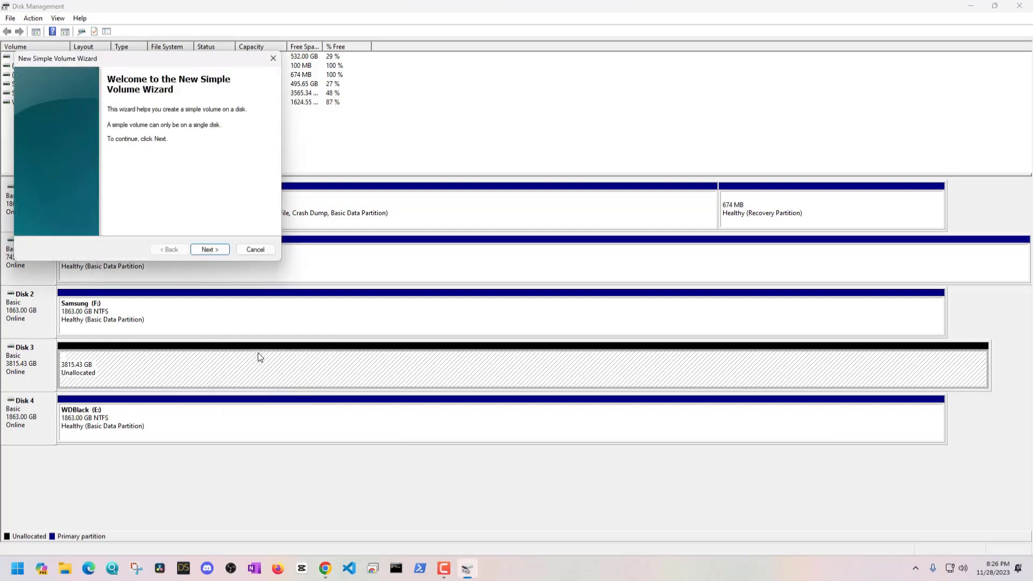
pyautogui.click(210, 250)
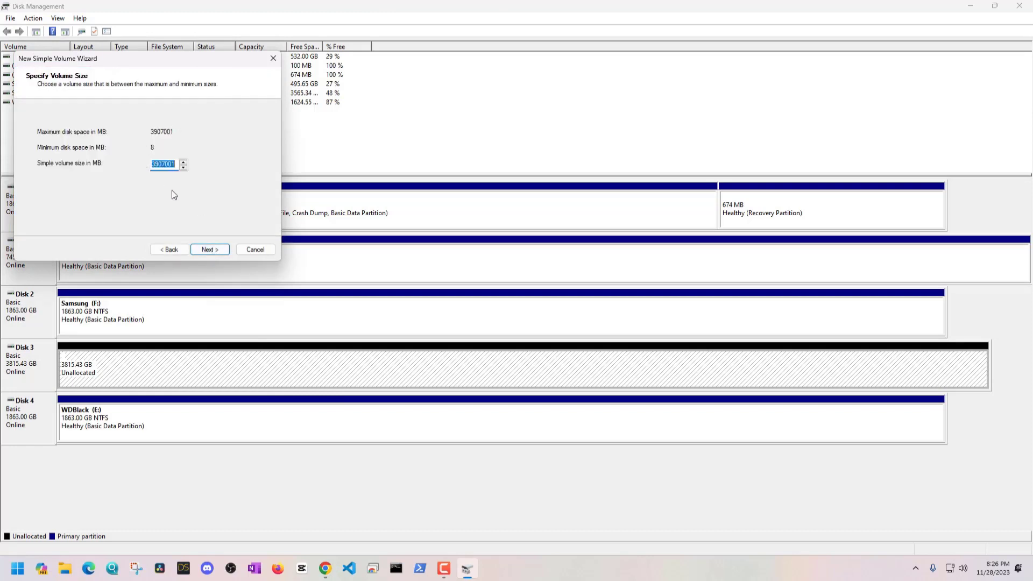
pyautogui.click(205, 249)
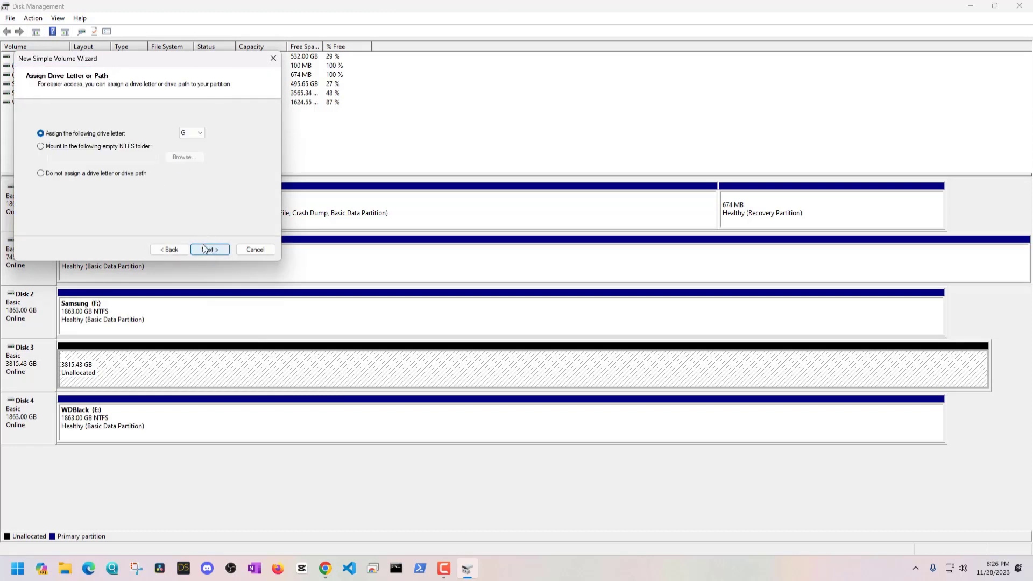
pyautogui.click(205, 248)
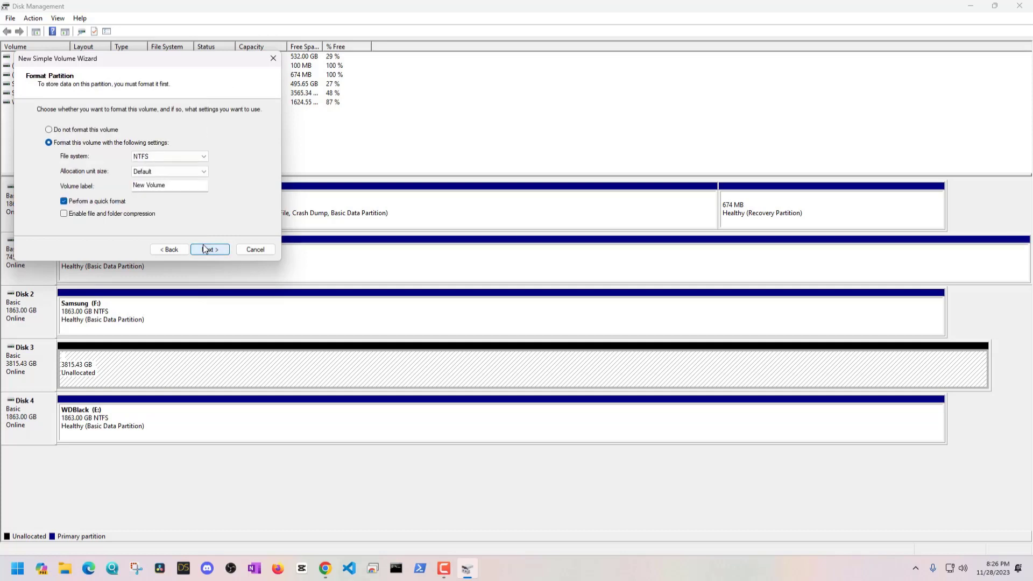
# Step: Label the volume TeamGroup, quick-format it as NTFS, then close the drive window and Malwarebytes popup
pyautogui.moveTo(180, 187); pyautogui.dragTo(132, 186)
pyautogui.write('TeamGroup')
pyautogui.click(202, 250)
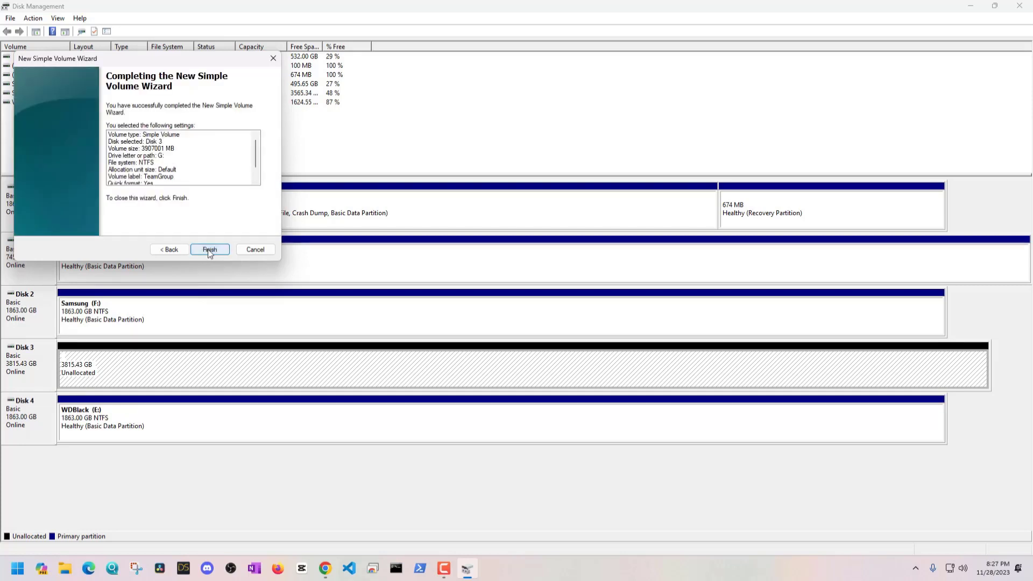
pyautogui.click(205, 249)
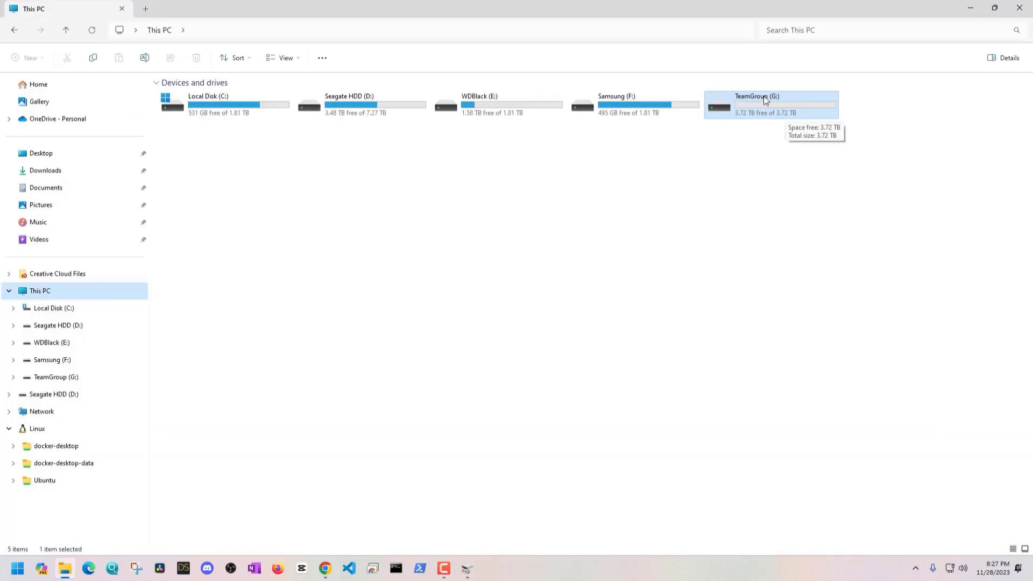
pyautogui.click(1019, 8)
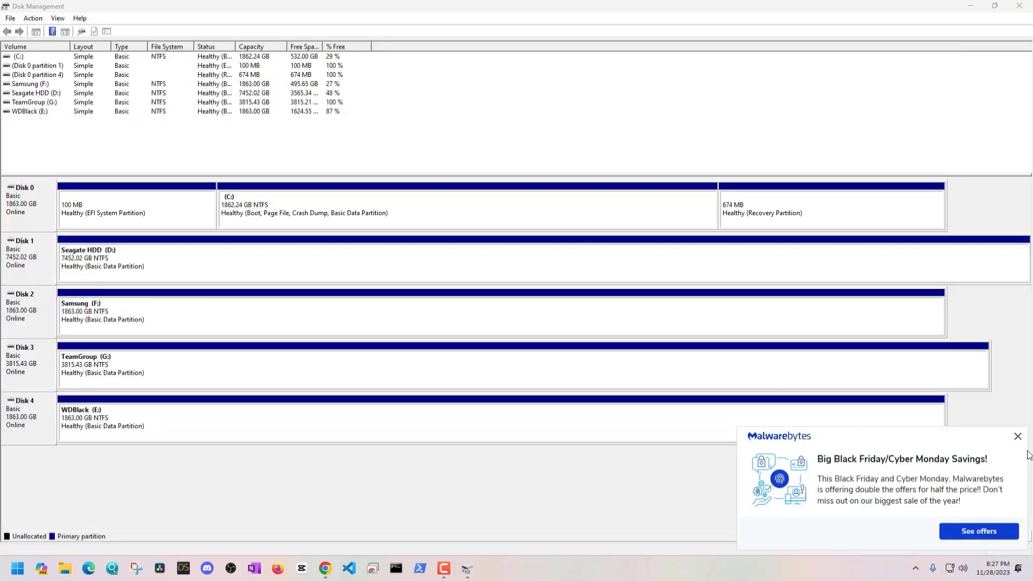
pyautogui.click(1017, 436)
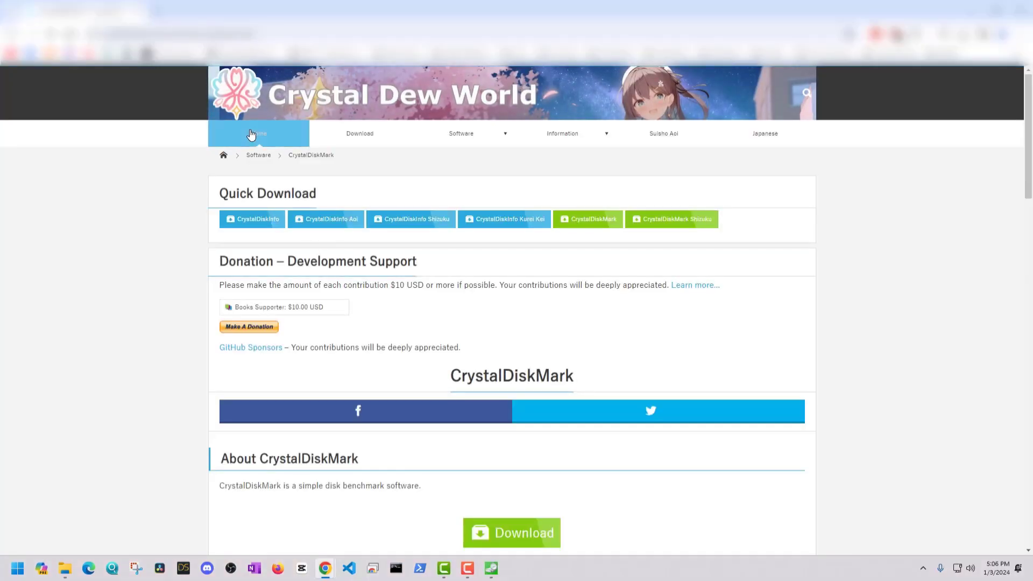
# Step: Open the Crystal Dew World download page and scroll through it
pyautogui.click(355, 144)
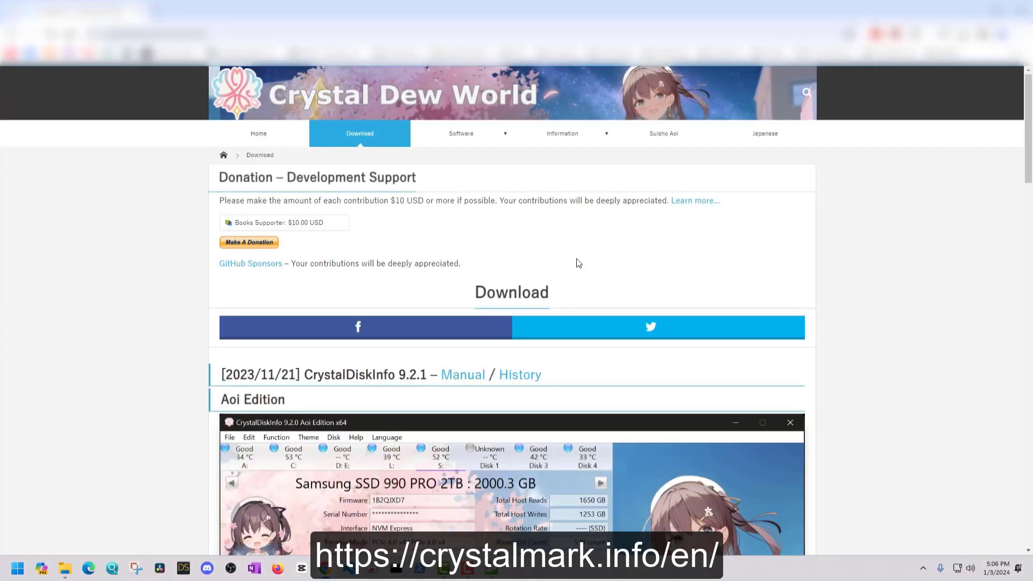
pyautogui.scroll(-5, 576, 259)
pyautogui.scroll(-6, 591, 269)
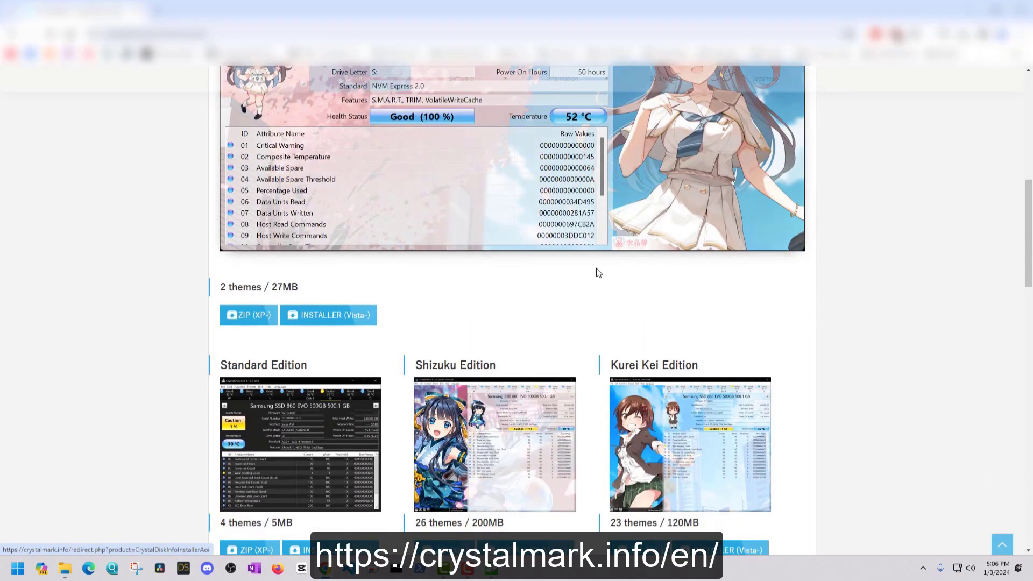
pyautogui.scroll(-8, 598, 270)
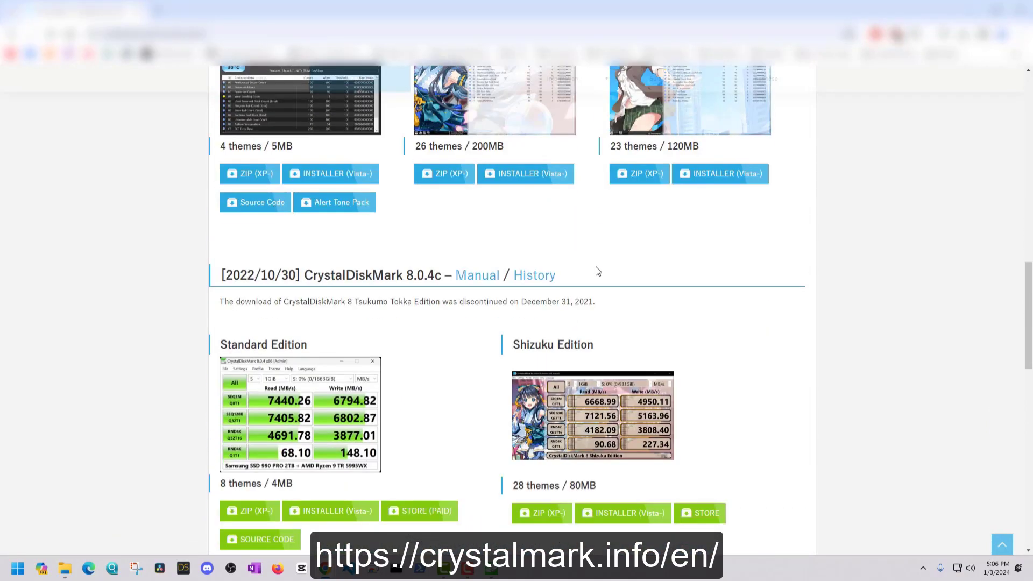
pyautogui.scroll(-1, 596, 272)
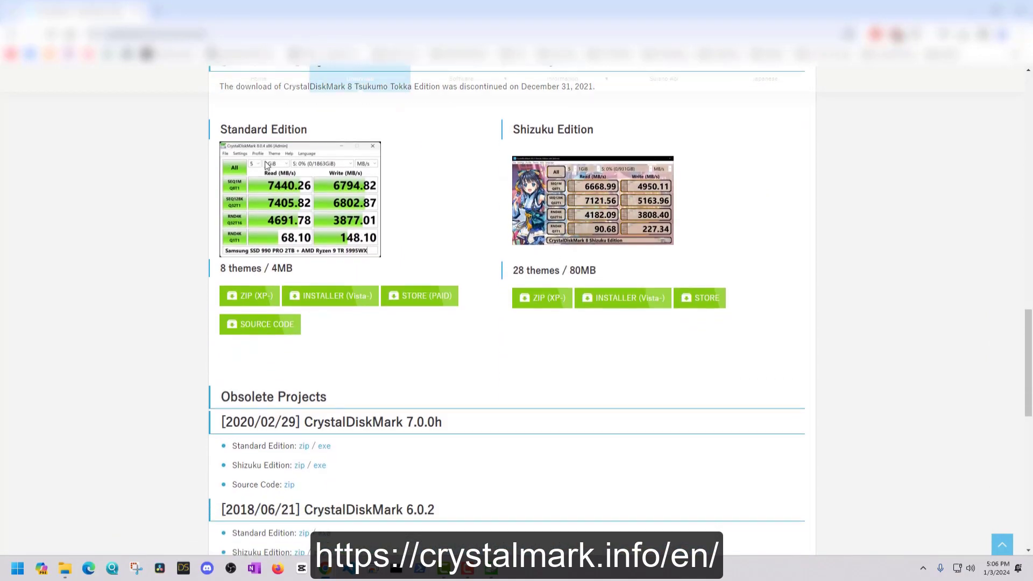
pyautogui.scroll(3, 339, 280)
pyautogui.scroll(20, 339, 289)
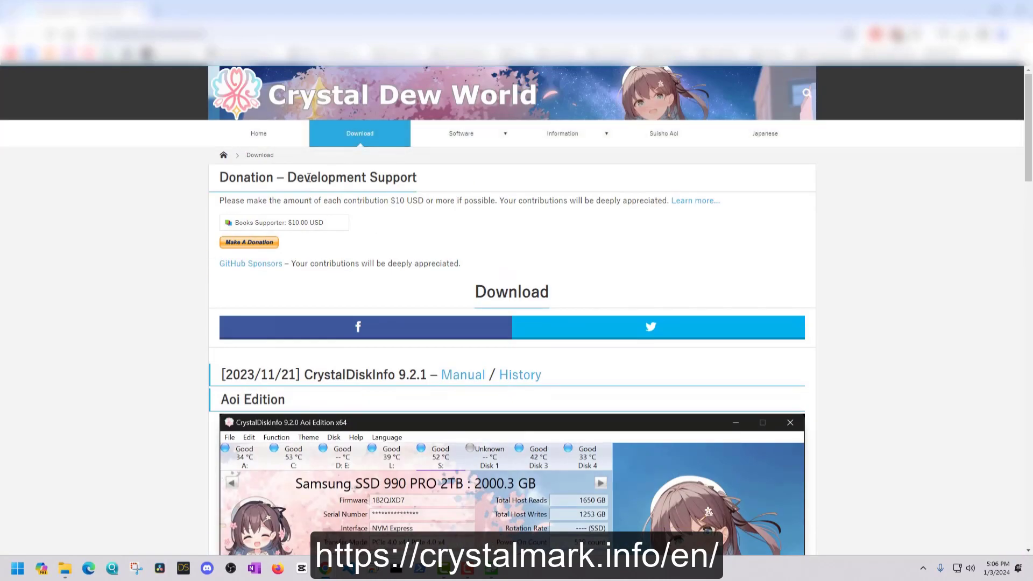
# Step: Go from the home page via Software to the CrystalDiskMark page and view the Shizuku Edition screenshot
pyautogui.click(275, 140)
pyautogui.moveTo(484, 136)
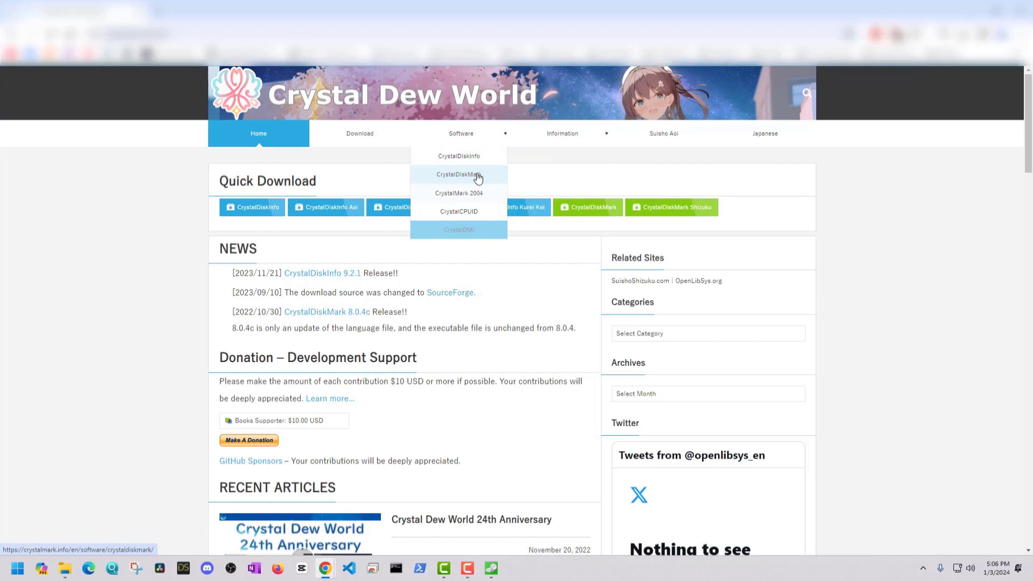
pyautogui.click(473, 135)
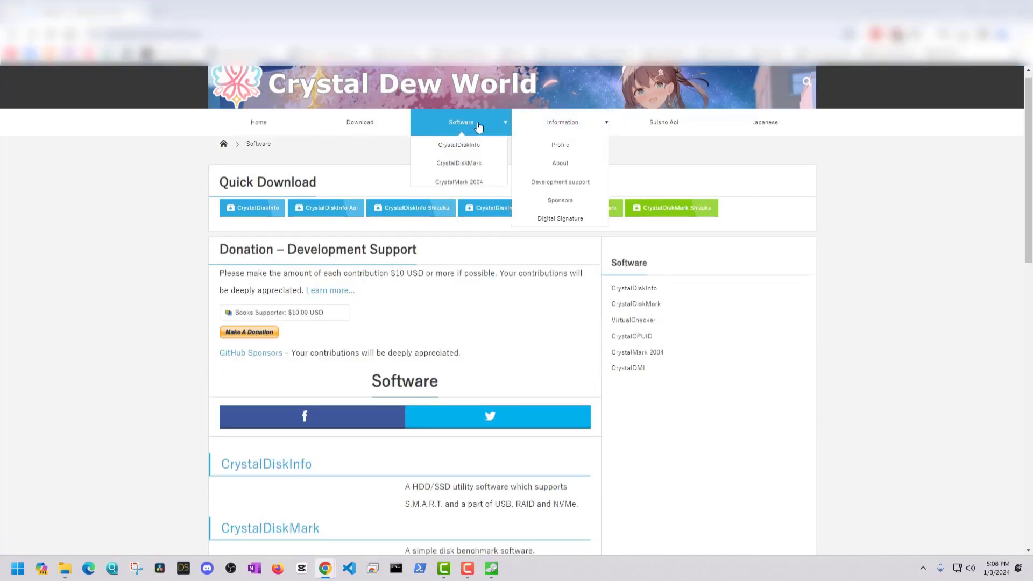
pyautogui.click(474, 167)
pyautogui.scroll(-12, 624, 308)
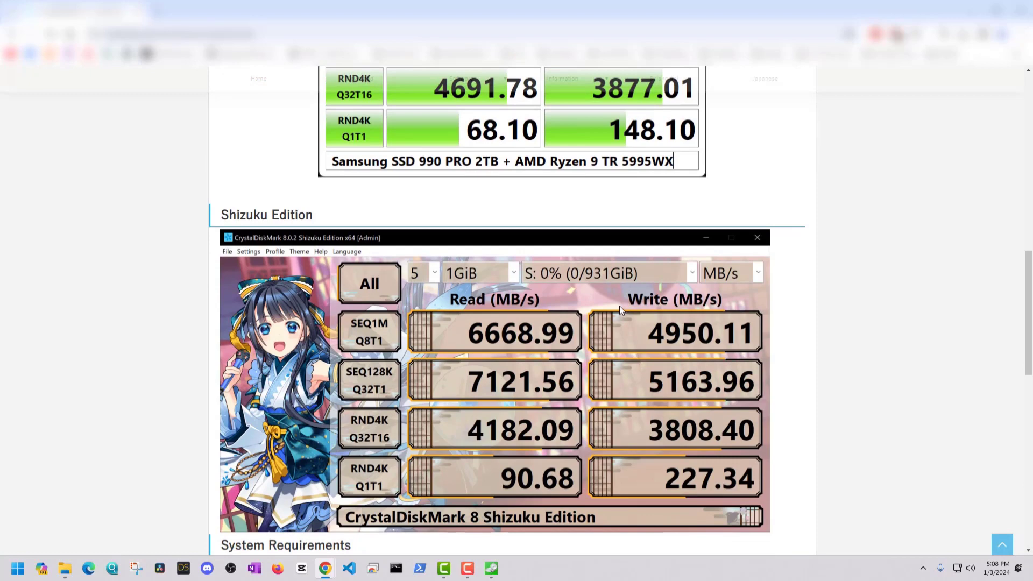
pyautogui.scroll(-5, 615, 302)
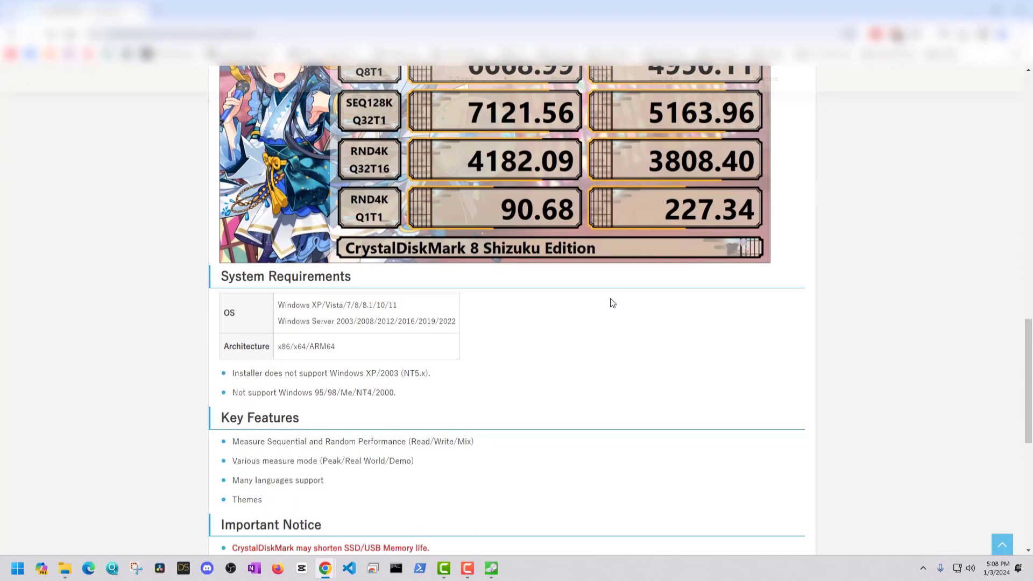
pyautogui.scroll(-4, 609, 298)
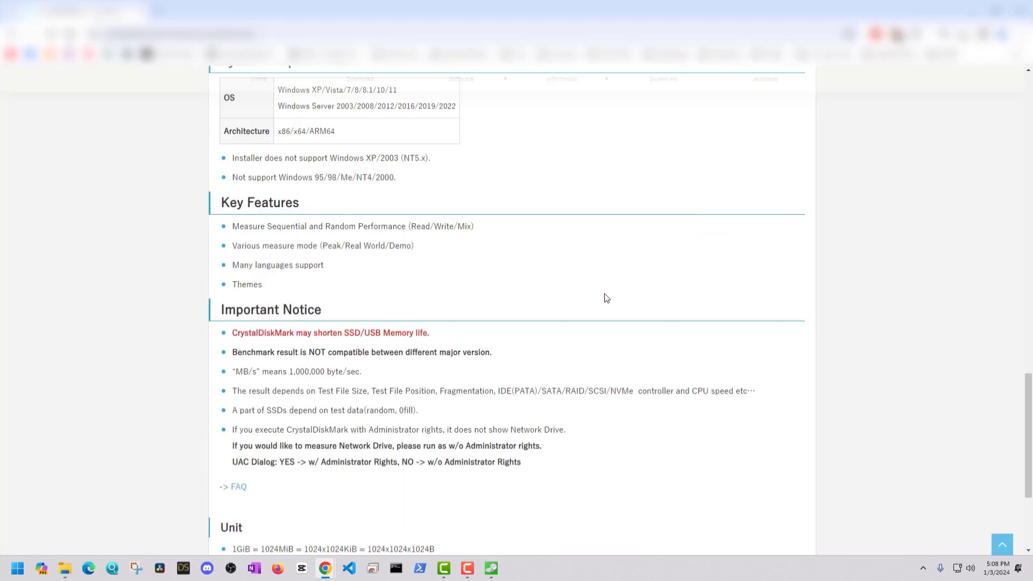
pyautogui.scroll(-4, 604, 293)
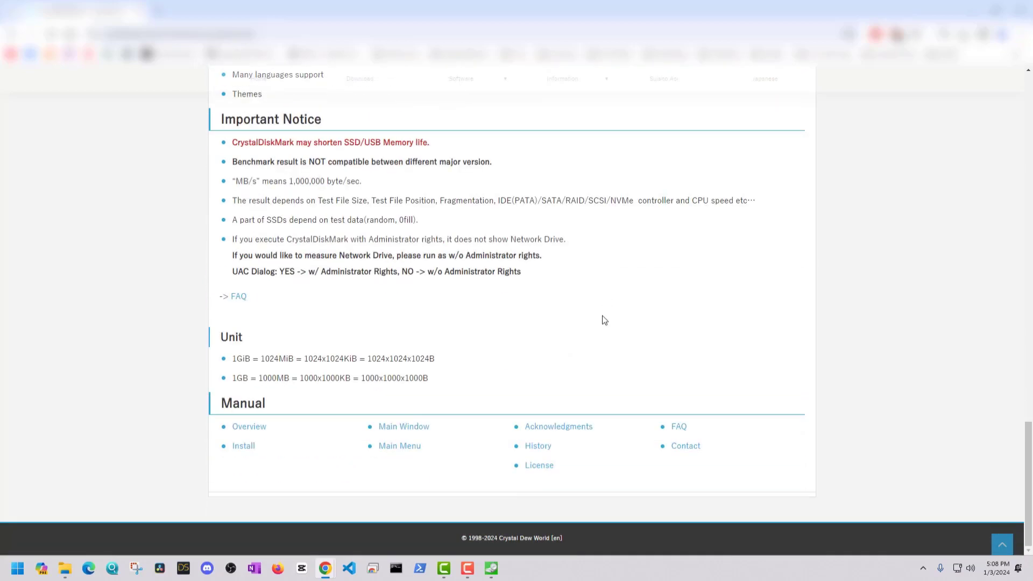
pyautogui.scroll(14, 595, 314)
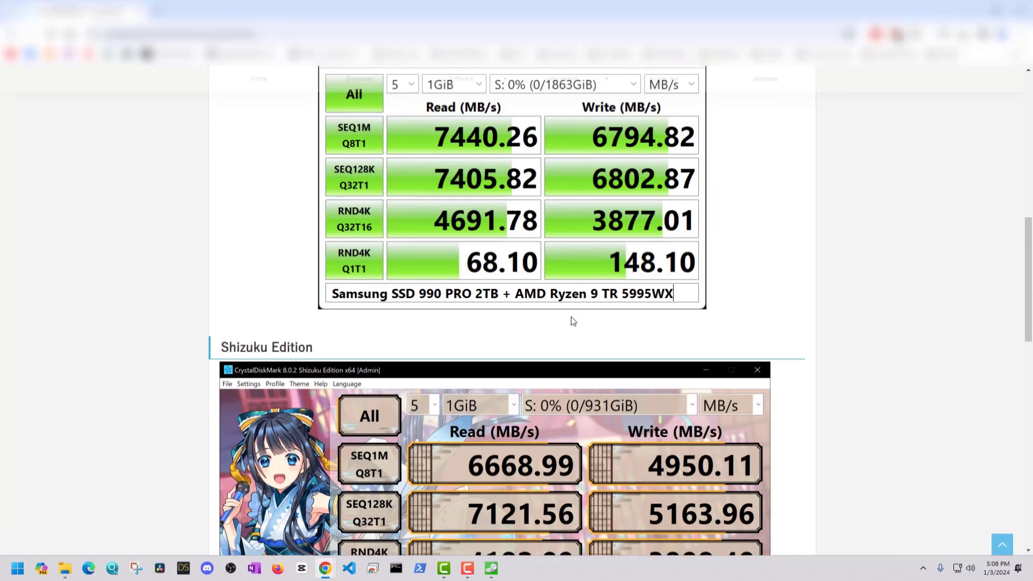
pyautogui.scroll(-4, 571, 317)
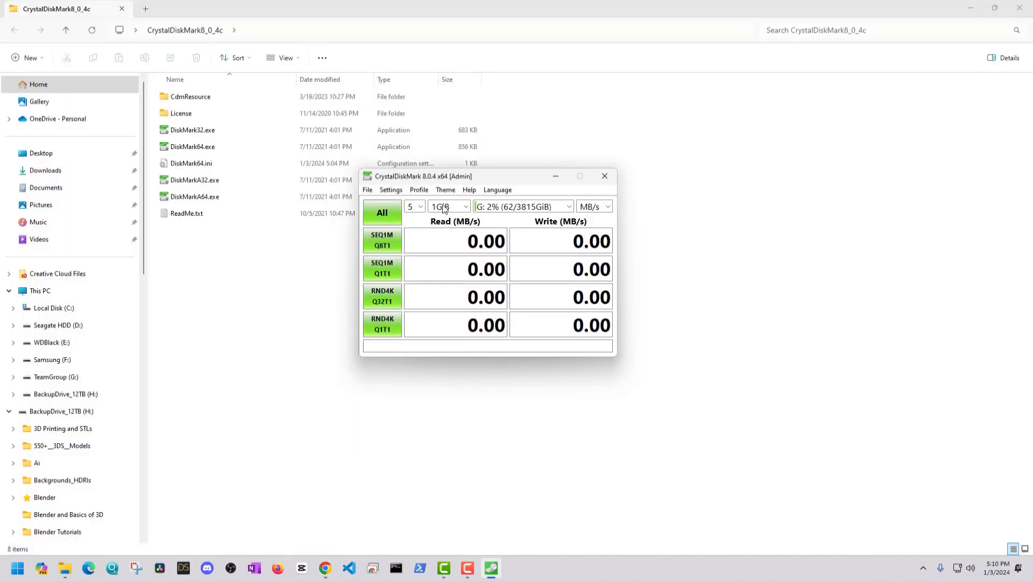
# Step: Apply the NVMe SSD profile, keeping drive G: as the target and a 1GiB test size
pyautogui.click(403, 192)
pyautogui.click(412, 230)
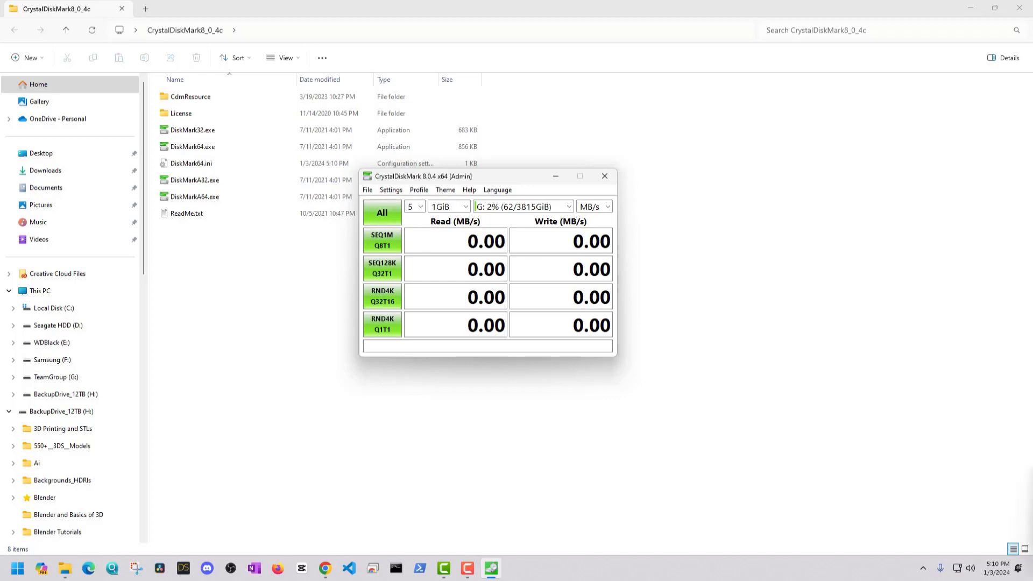
pyautogui.click(568, 207)
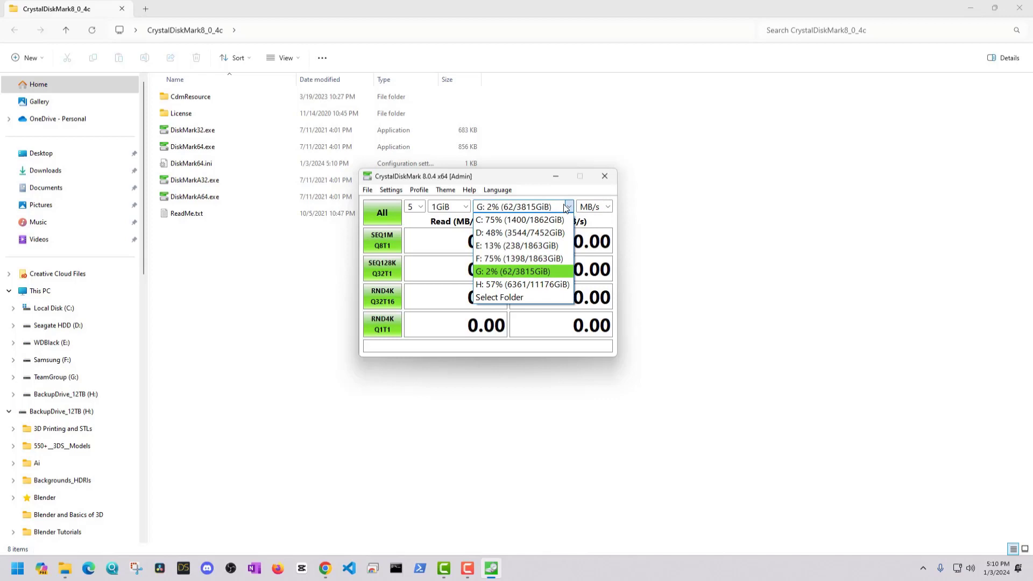
pyautogui.click(566, 208)
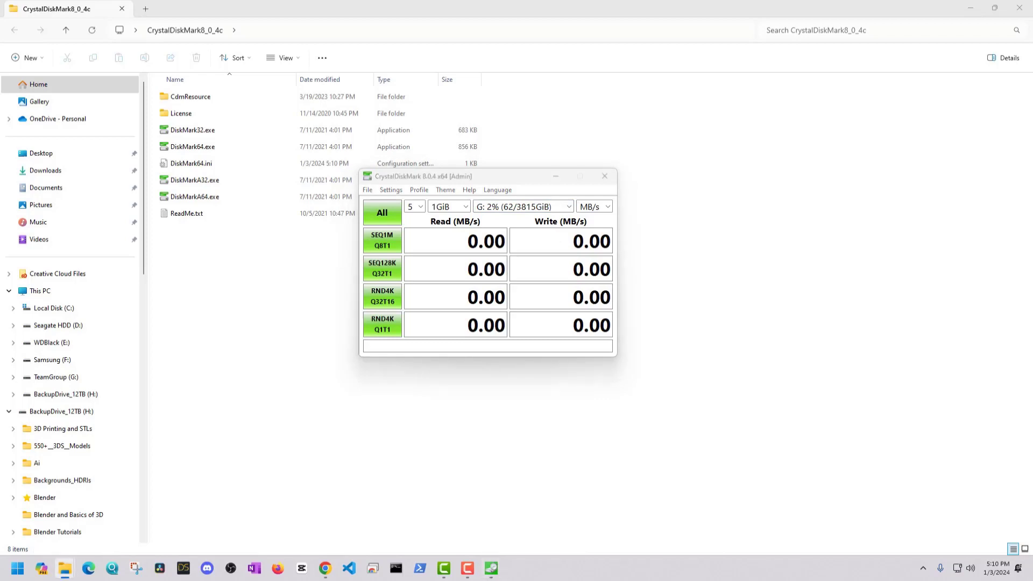
pyautogui.click(553, 336)
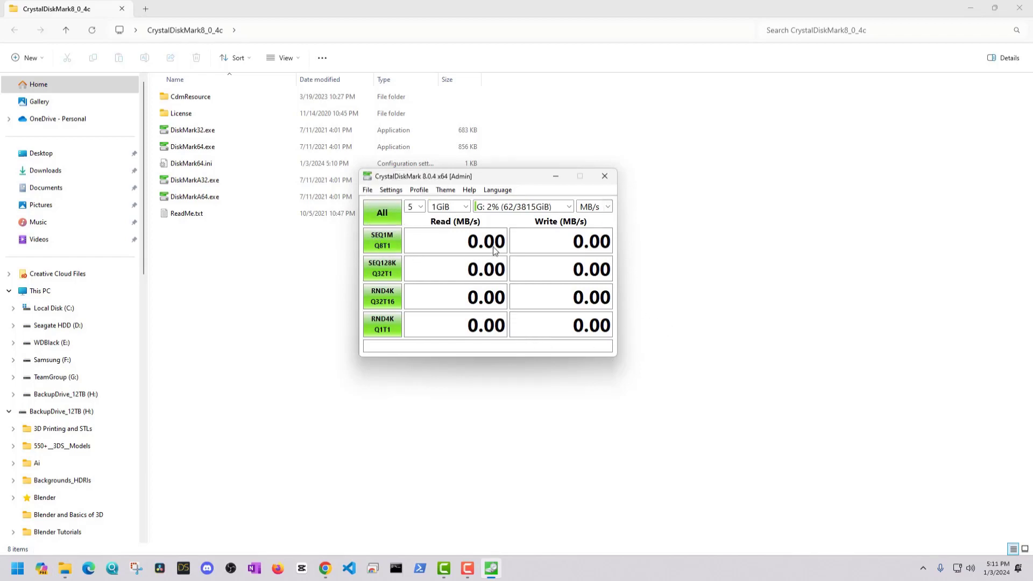
pyautogui.click(463, 207)
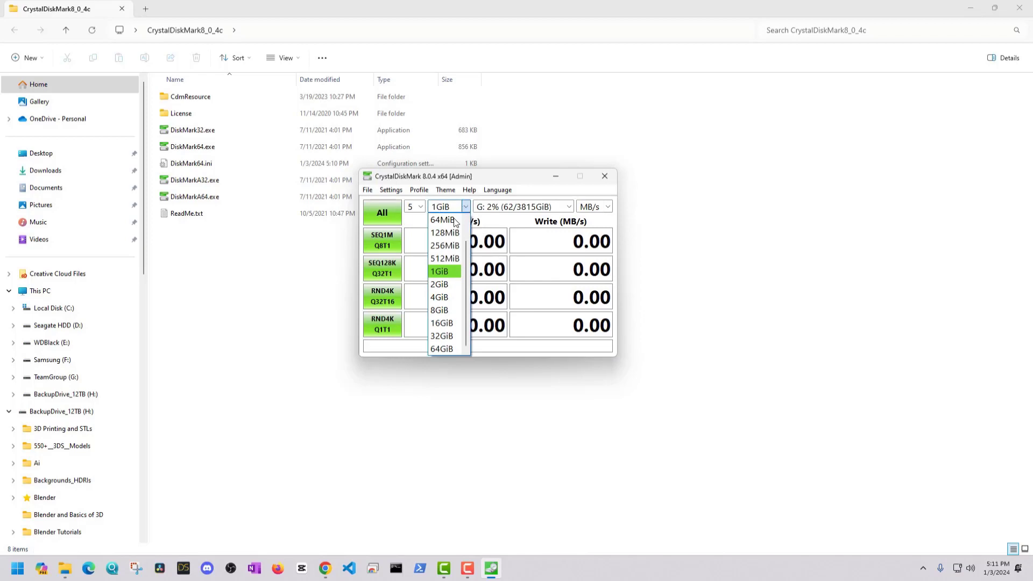
pyautogui.click(448, 270)
# Step: Run the All benchmark on drive G: so read and write speeds fill in
pyautogui.click(395, 218)
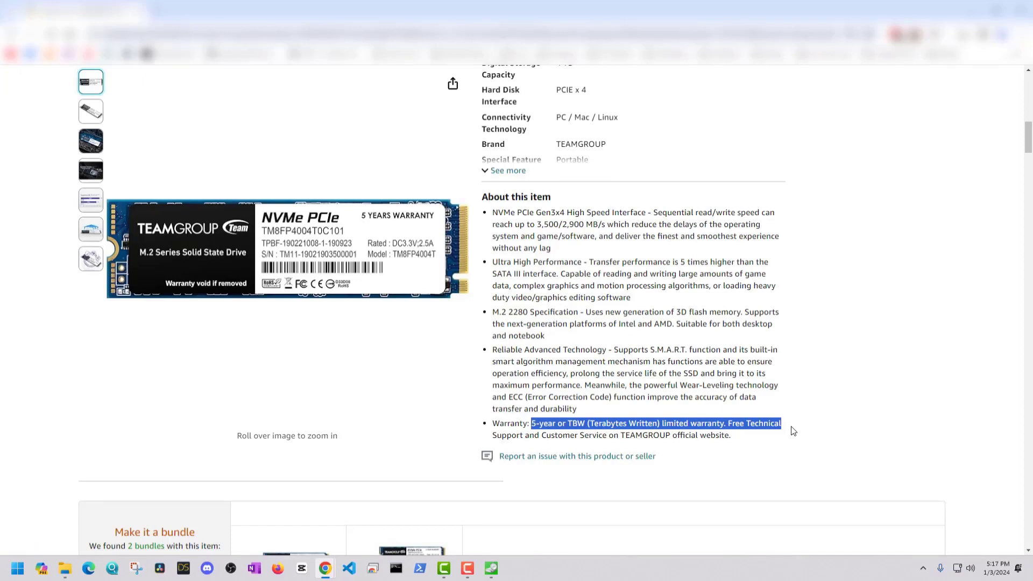
# Step: Scroll the Amazon TEAMGROUP listing past the 5-year warranty to the Product information section
pyautogui.click(732, 399)
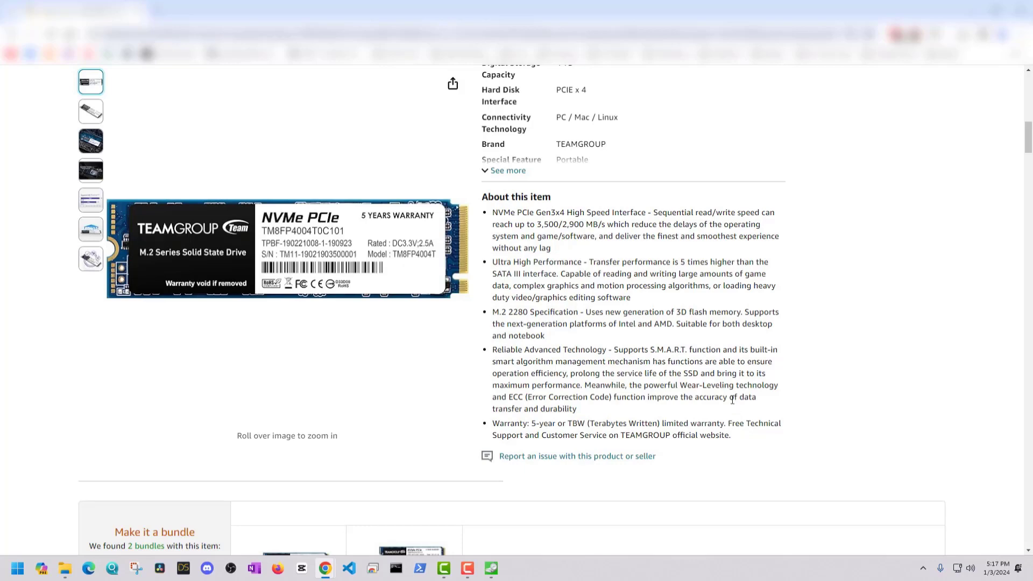
pyautogui.scroll(-8, 732, 284)
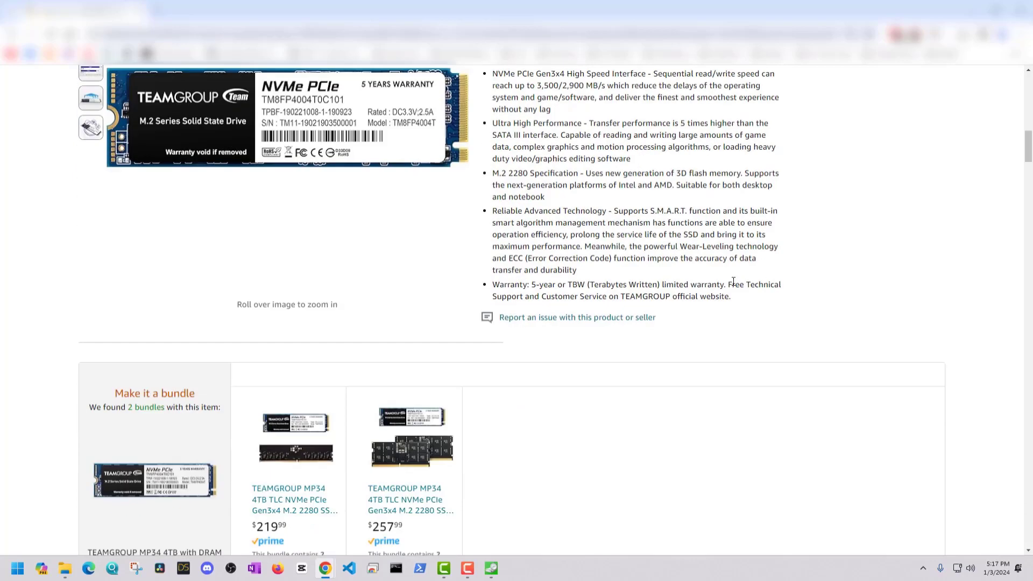
pyautogui.scroll(-6, 726, 296)
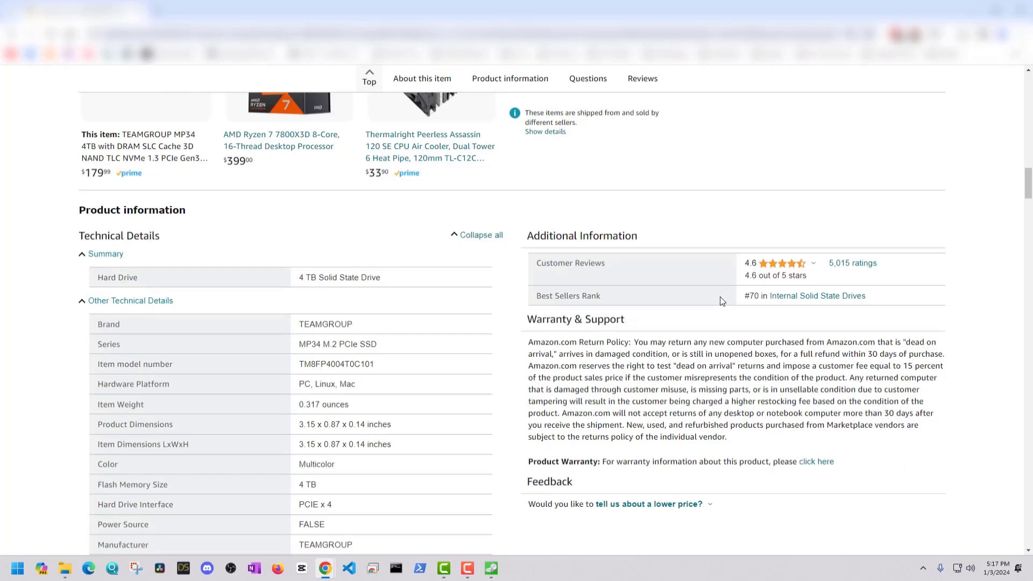
pyautogui.scroll(-2, 720, 296)
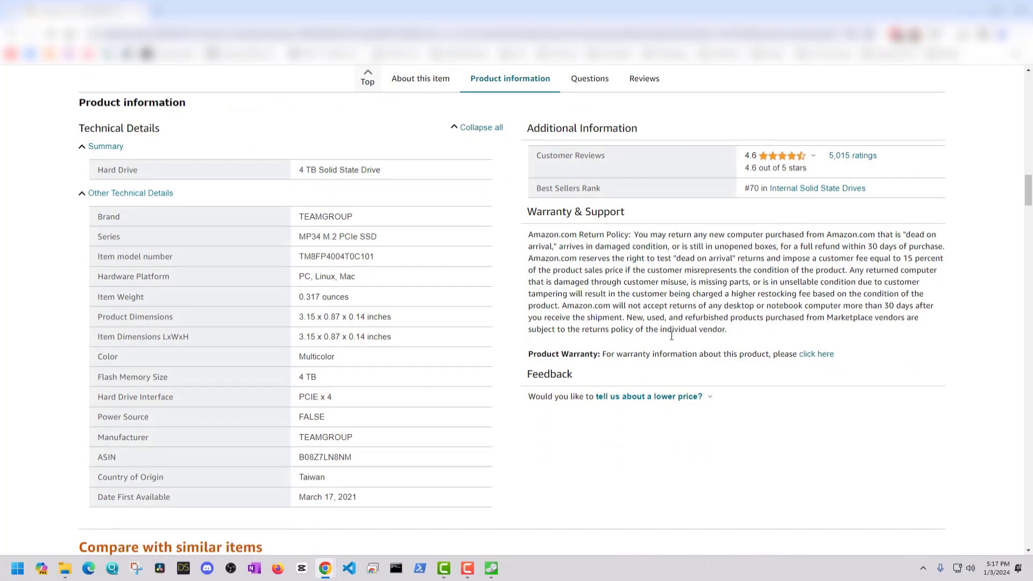